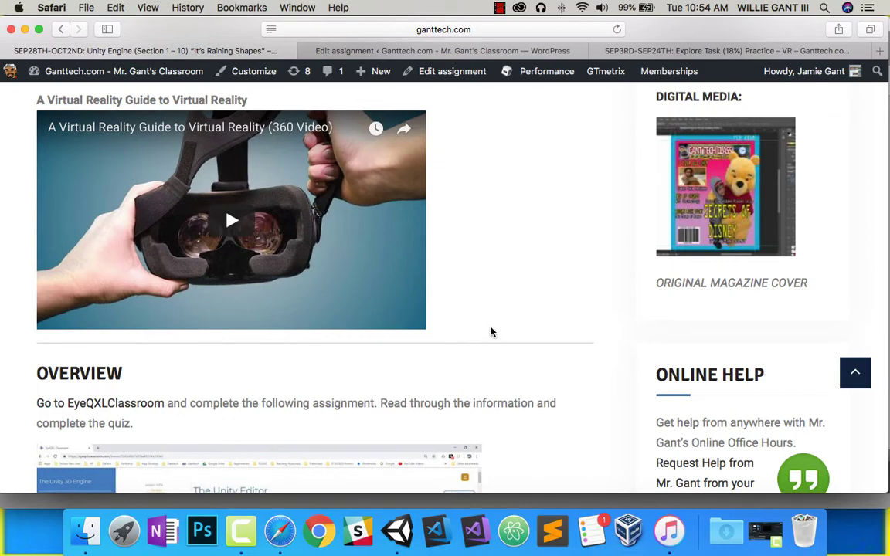
Scroll the ganttech.com assignment page down to the 'Convert the Unity Project to Video Format' section.
scroll(491, 333, "down", 15)
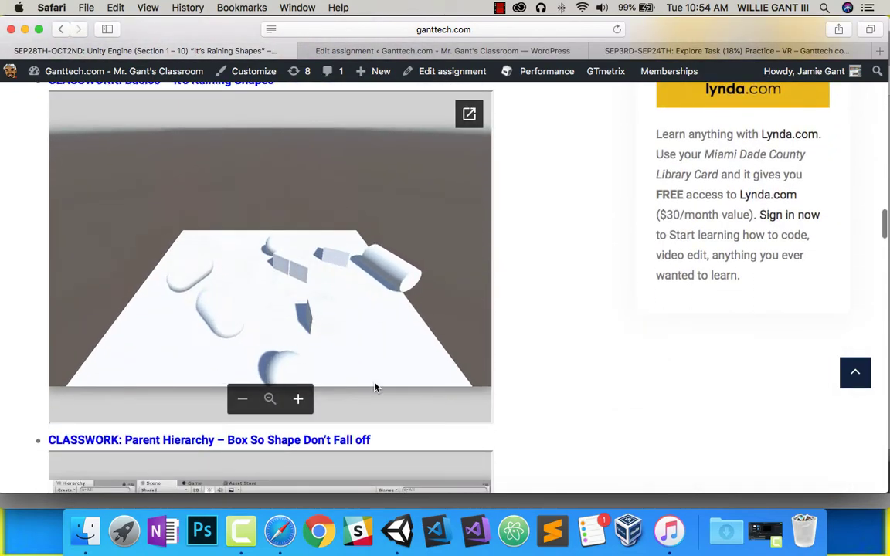
scroll(437, 329, "down", 8)
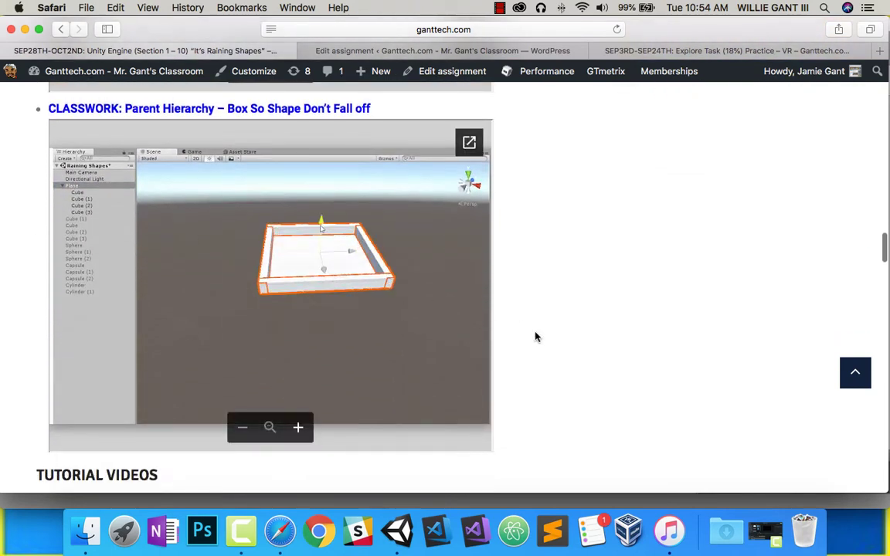
scroll(540, 358, "down", 7)
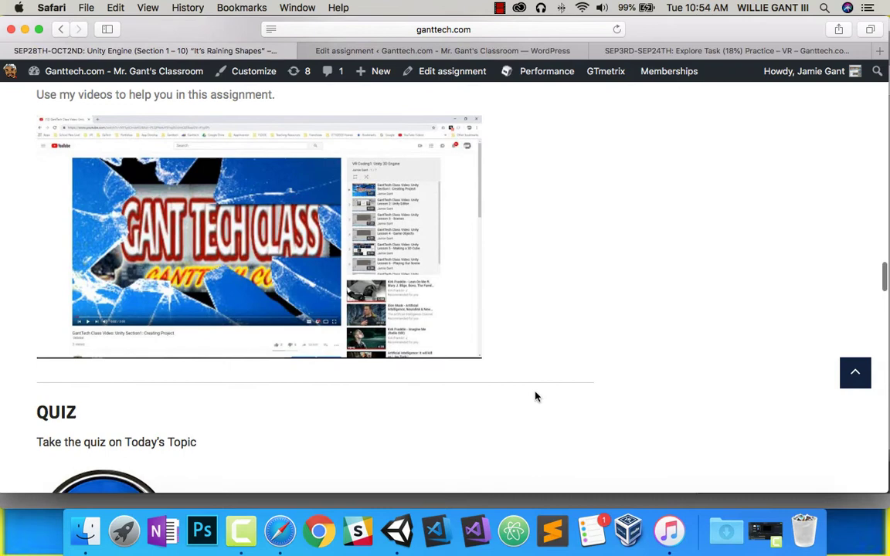
scroll(534, 395, "down", 14)
scroll(535, 396, "down", 3)
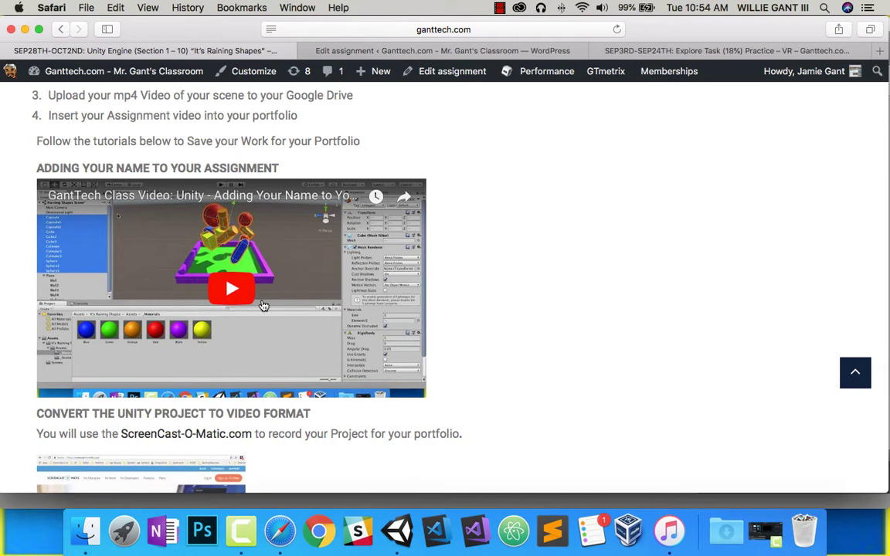
scroll(264, 306, "down", 5)
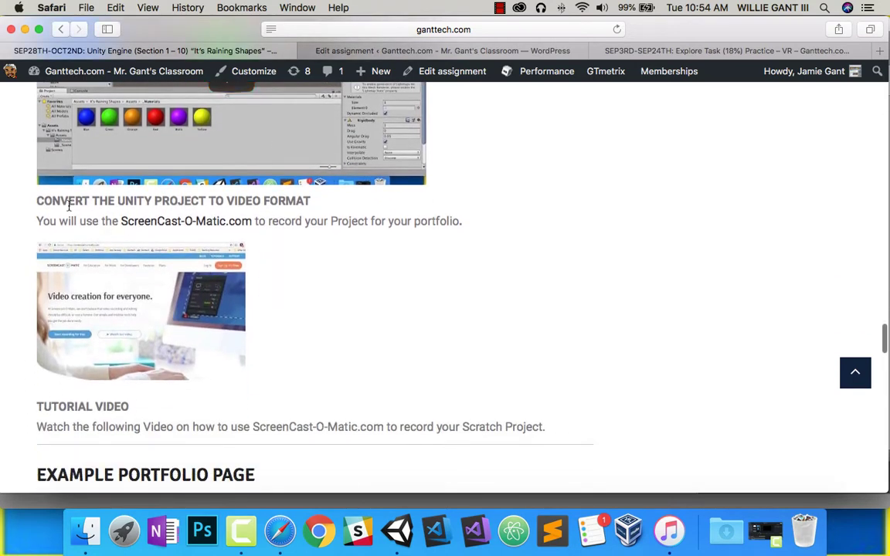
Test-play the Raining Shapes scene in Unity, then stop it so the shapes reset.
left_click(397, 531)
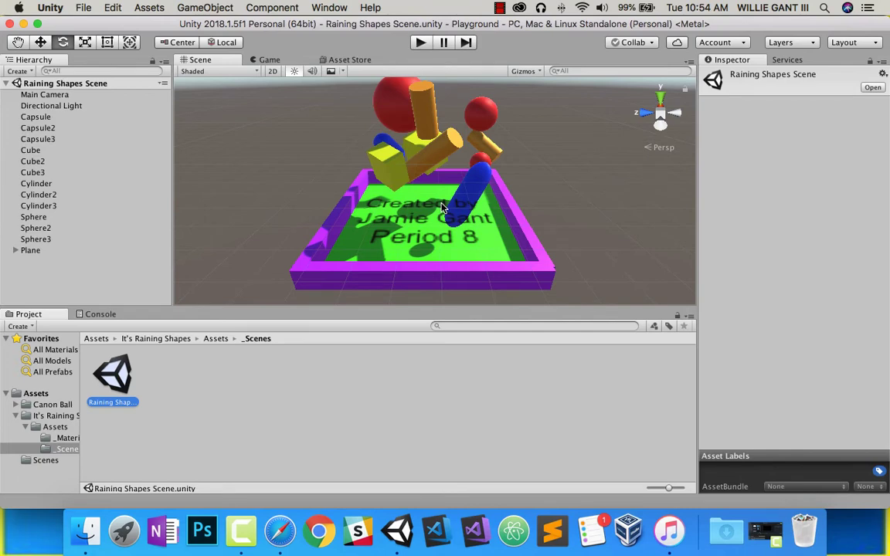
left_click(419, 43)
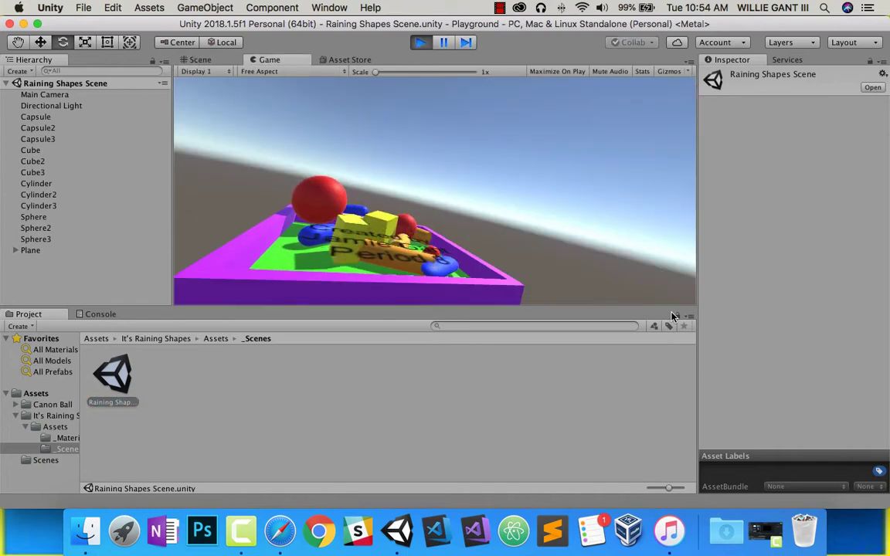
key("super+p")
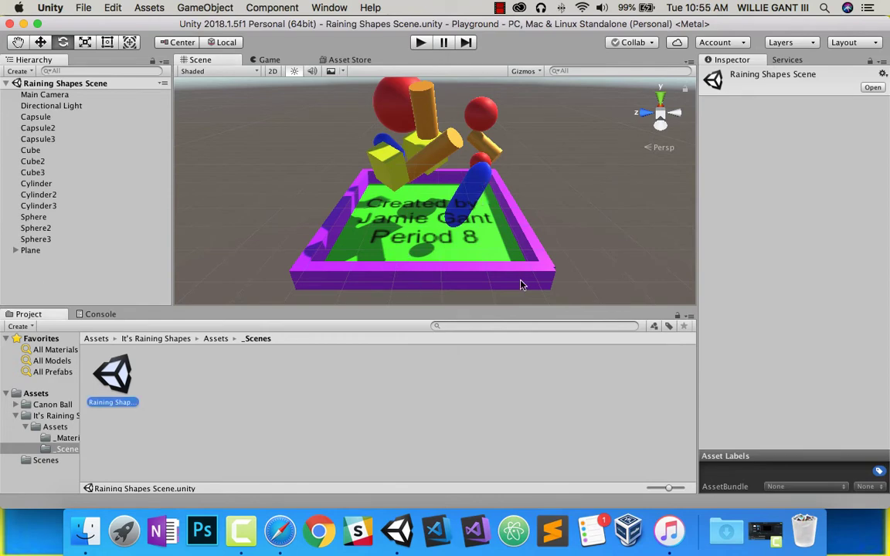
Follow the assignment's ScreenCast-O-Matic link to the free recorder and download the launcher installer.
left_click(280, 531)
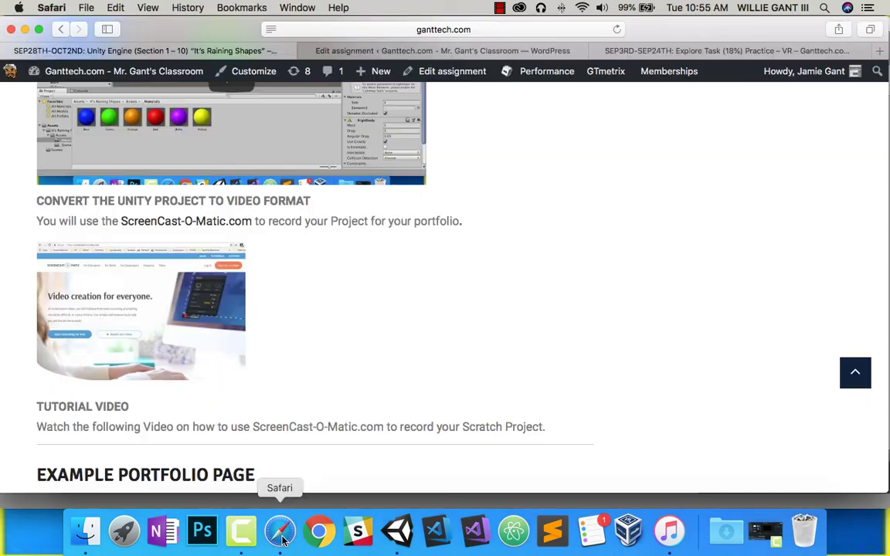
left_click(142, 323)
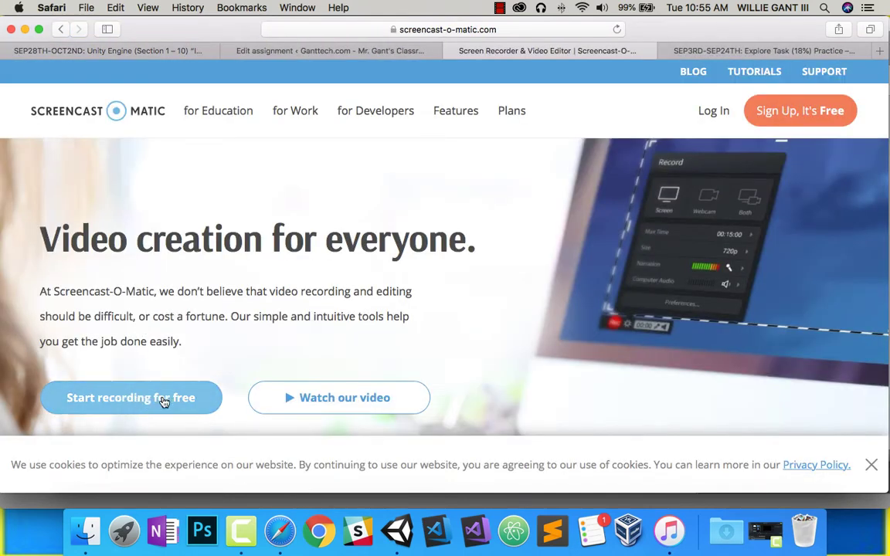
left_click(163, 400)
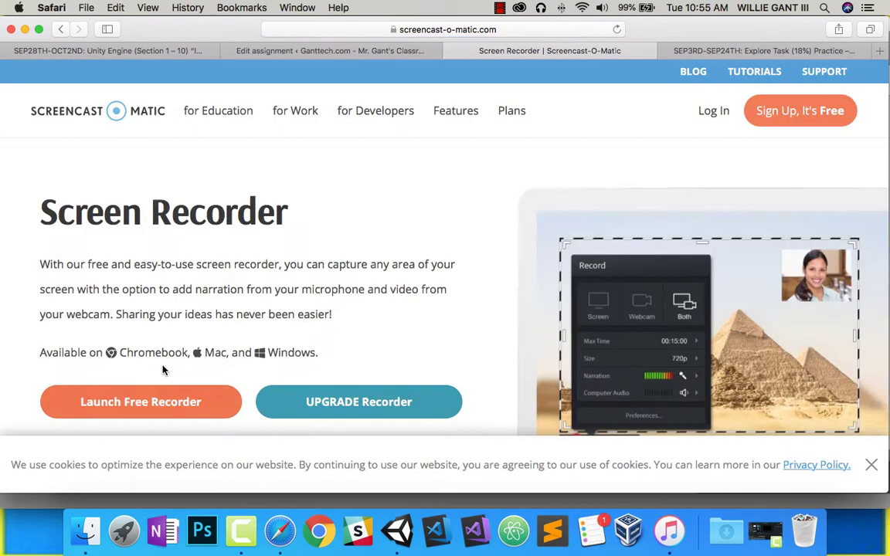
left_click(143, 404)
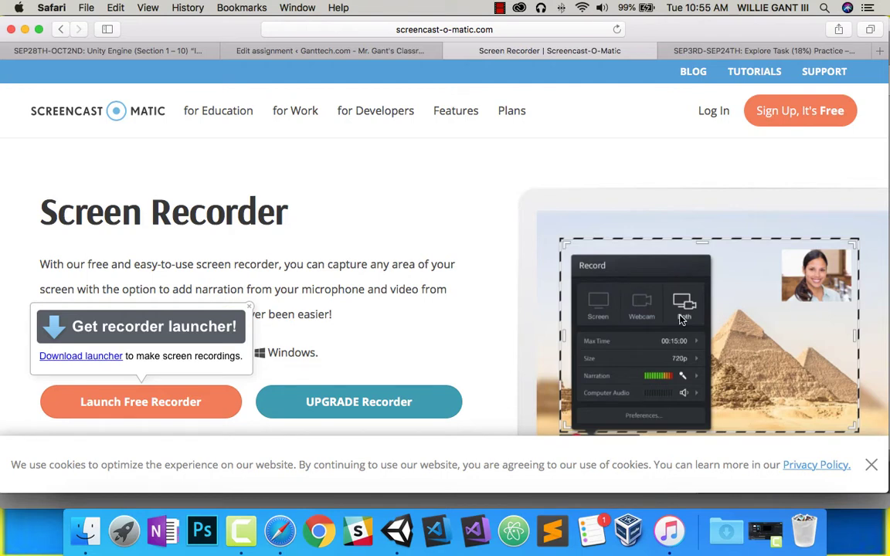
left_click(66, 357)
Run Screen Recorder Launcher Setup from InstallScreenRecorderLauncher-2.0.dmg until it reports 'Screen recorder ready!'.
left_click(807, 30)
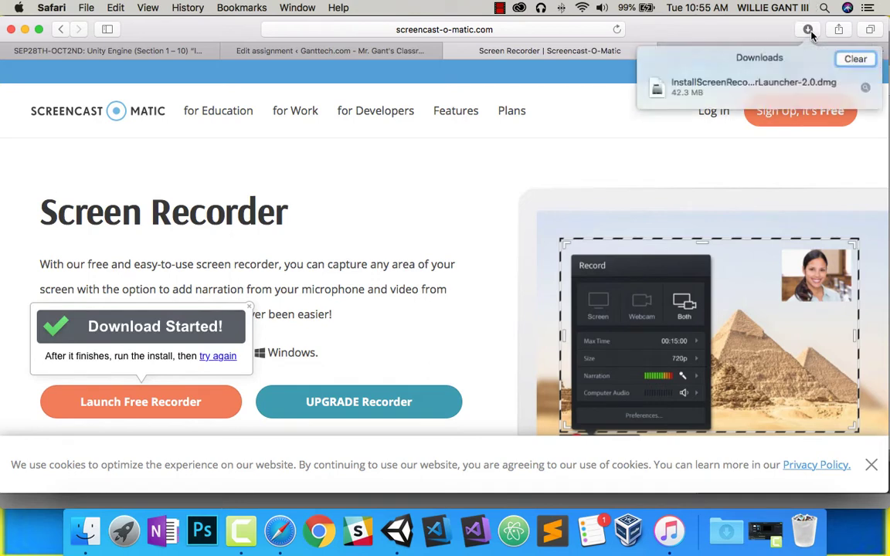
double_click(765, 83)
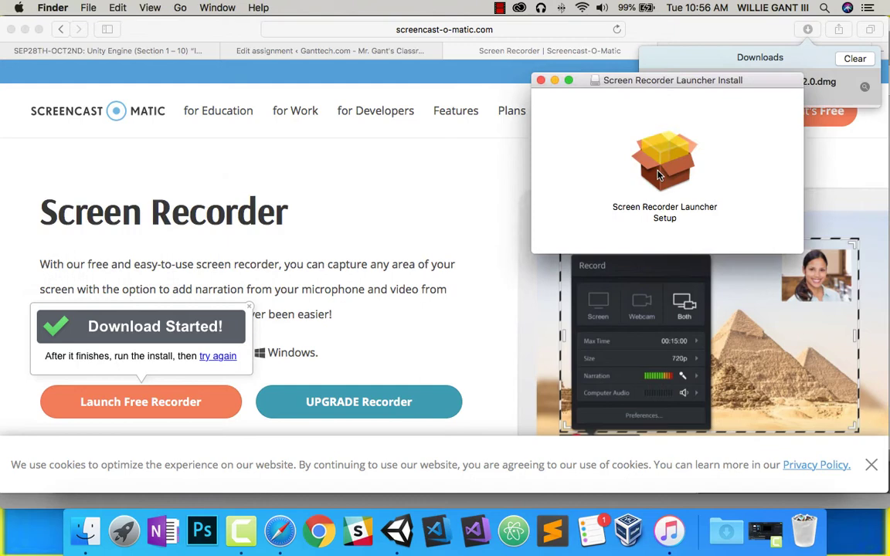
double_click(657, 175)
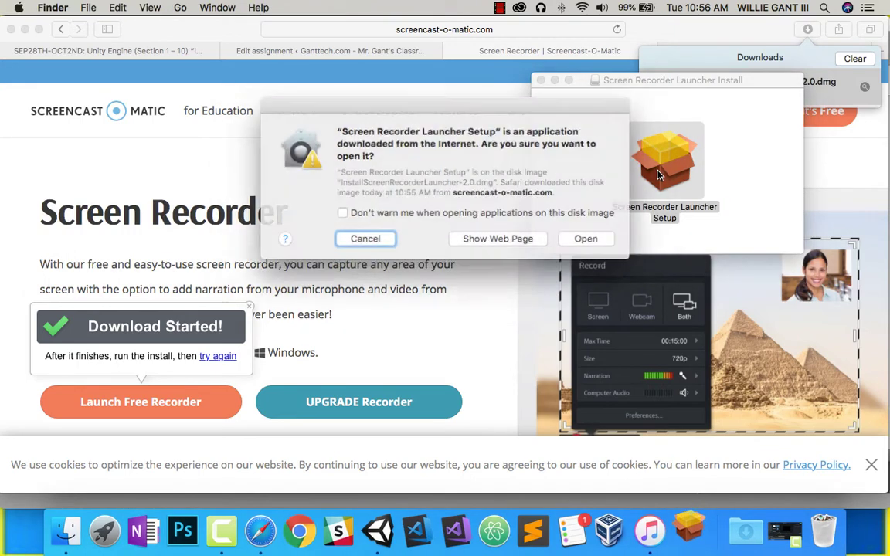
left_click(575, 237)
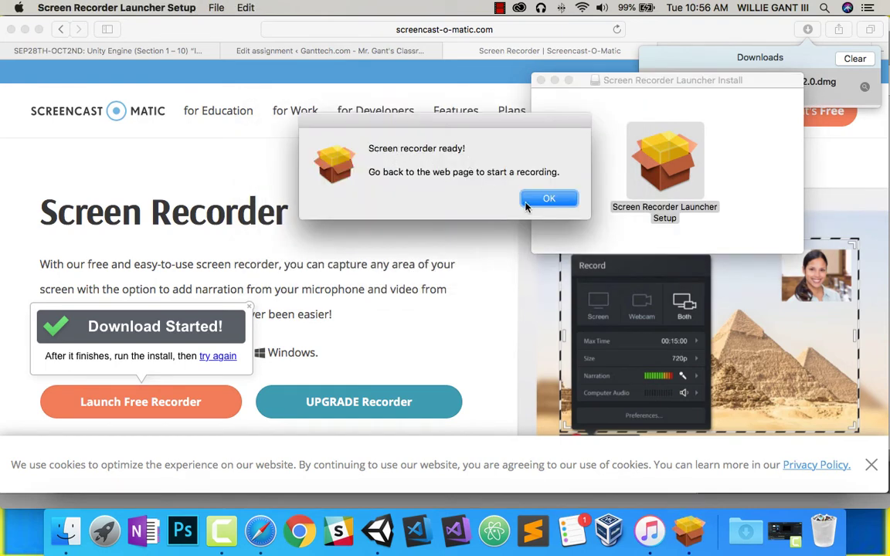
left_click(525, 203)
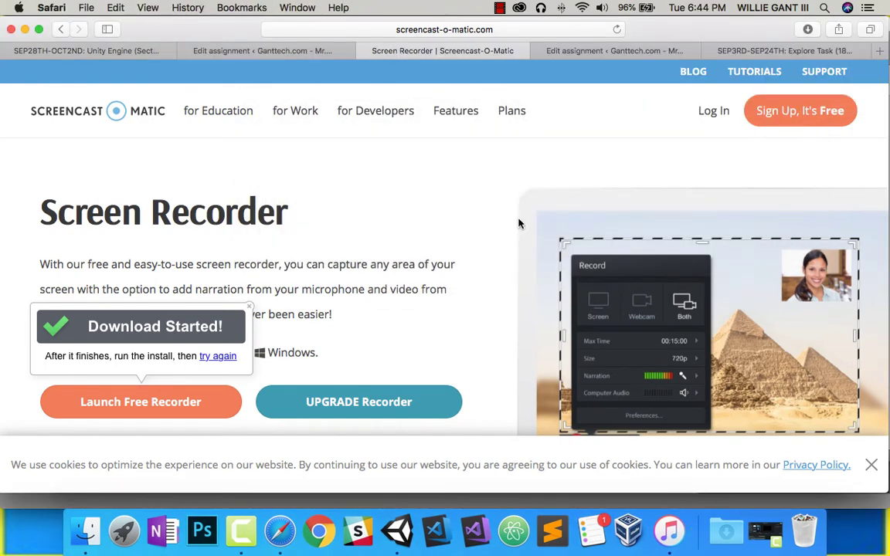
Relaunch the free screen recorder, allowing Screen Recorder Launcher, and return to Unity.
left_click(152, 407)
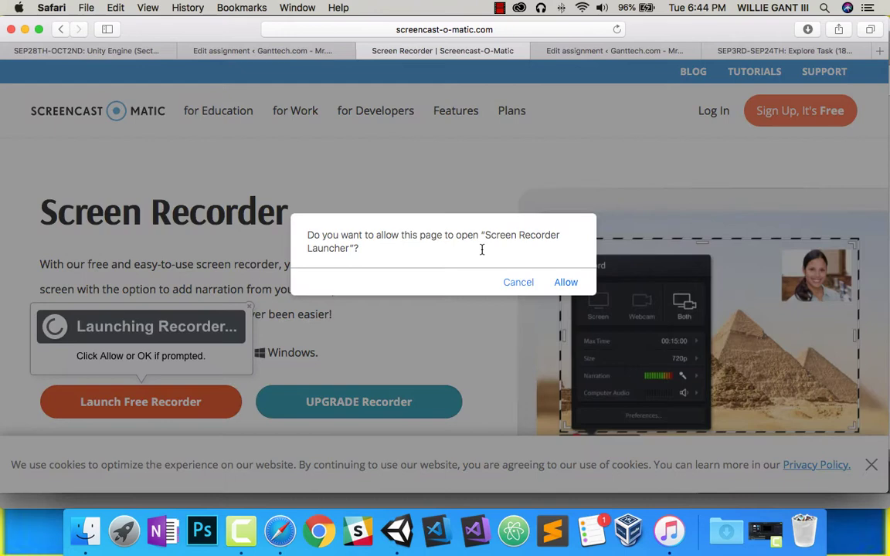
left_click(563, 284)
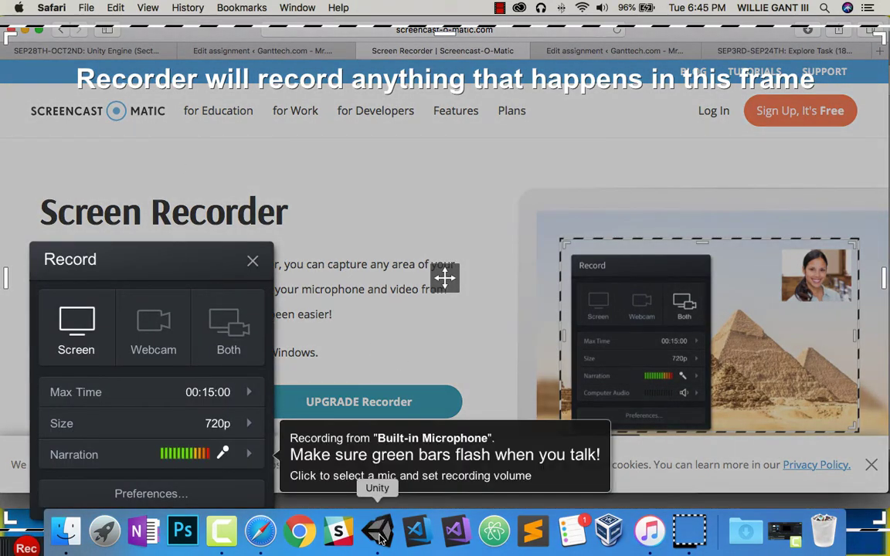
left_click(378, 533)
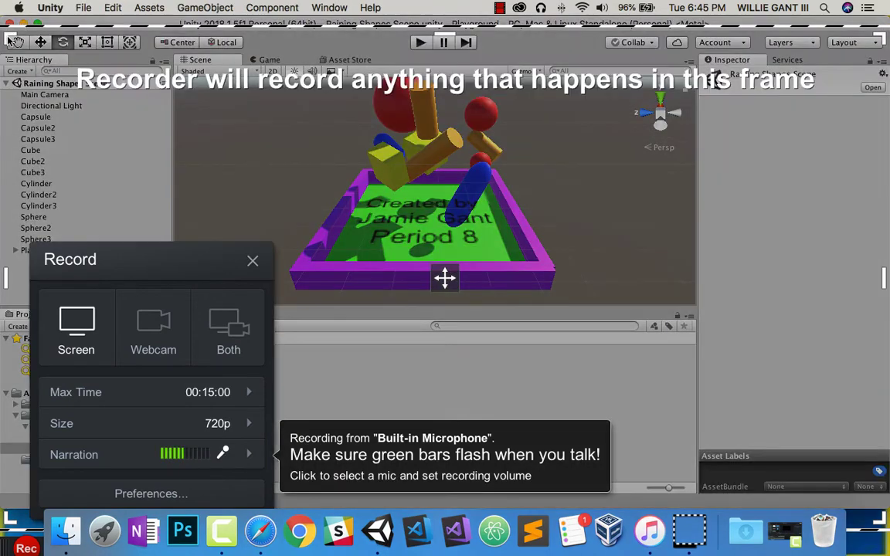
Resize and reposition the capture frame over Unity's Scene view at 764 x 346.
left_click_drag(13, 40, 14, 43)
left_click_drag(235, 85, 401, 188)
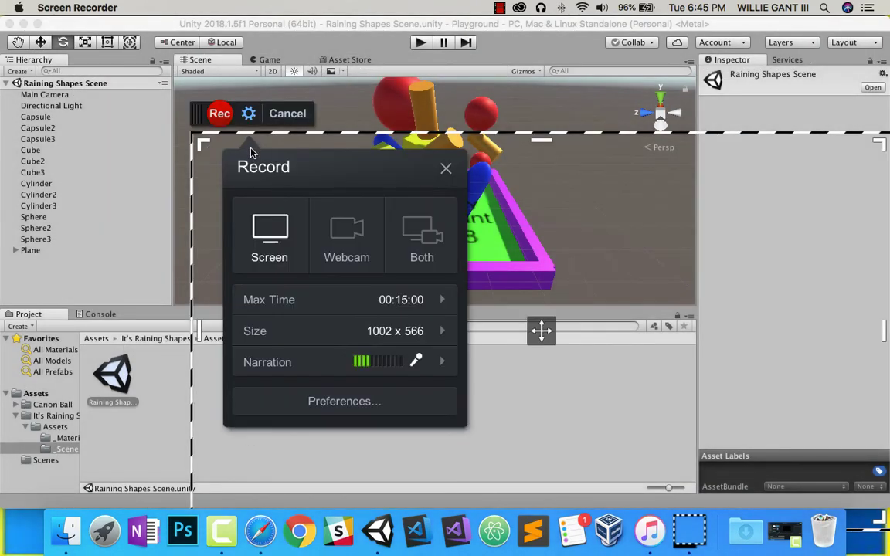
left_click_drag(266, 157, 463, 186)
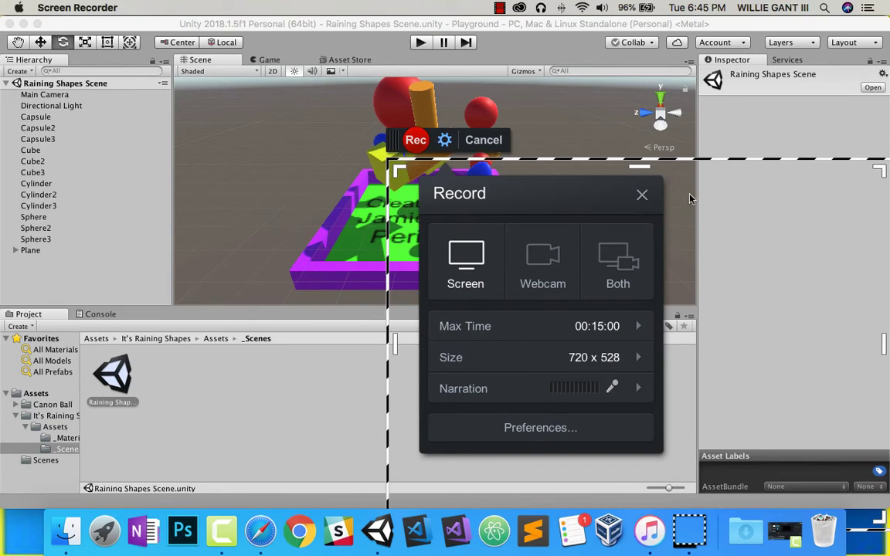
left_click_drag(791, 157, 456, 69)
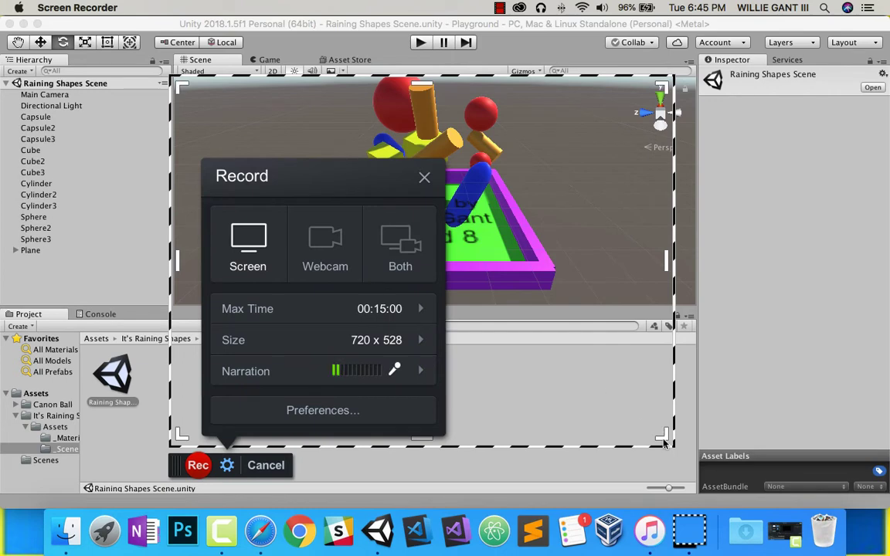
left_click_drag(662, 436, 691, 313)
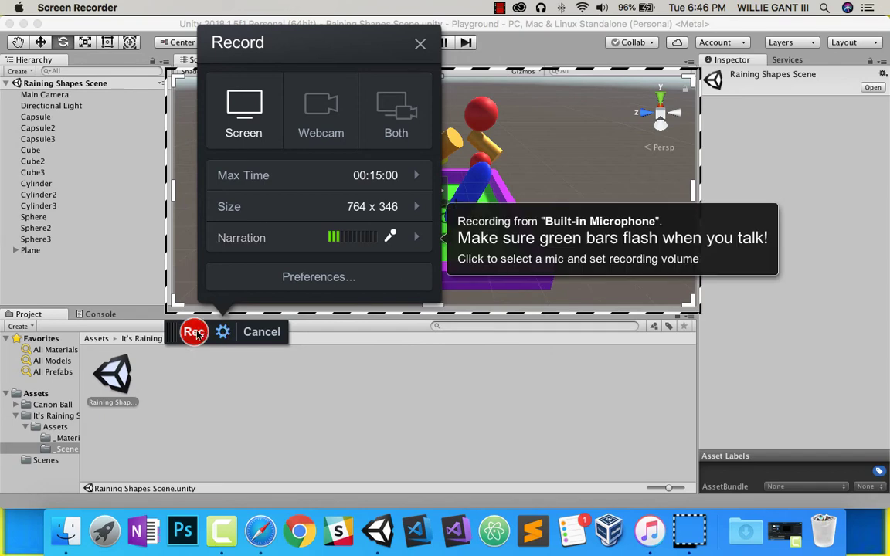
Record about 19 seconds of the Raining Shapes scene playing, then pause and finish the recording.
left_click(342, 402)
key("alt+p")
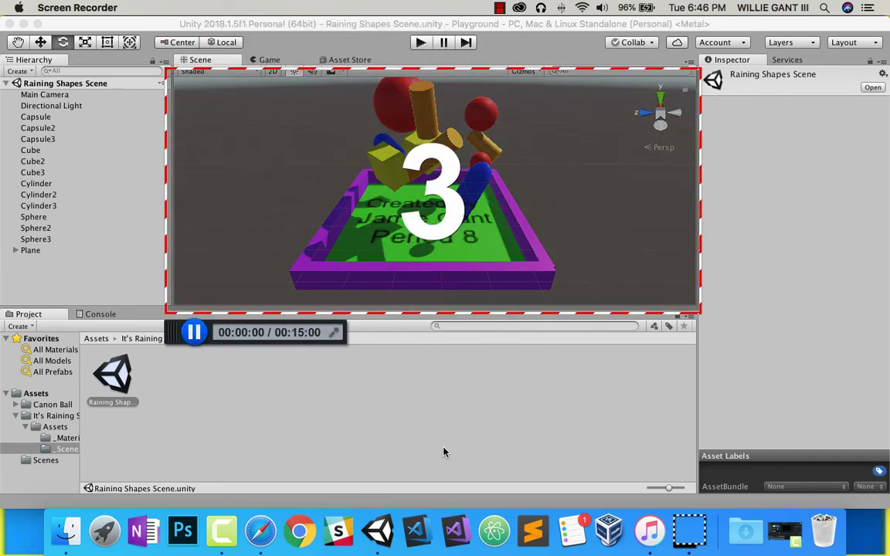
left_click(421, 43)
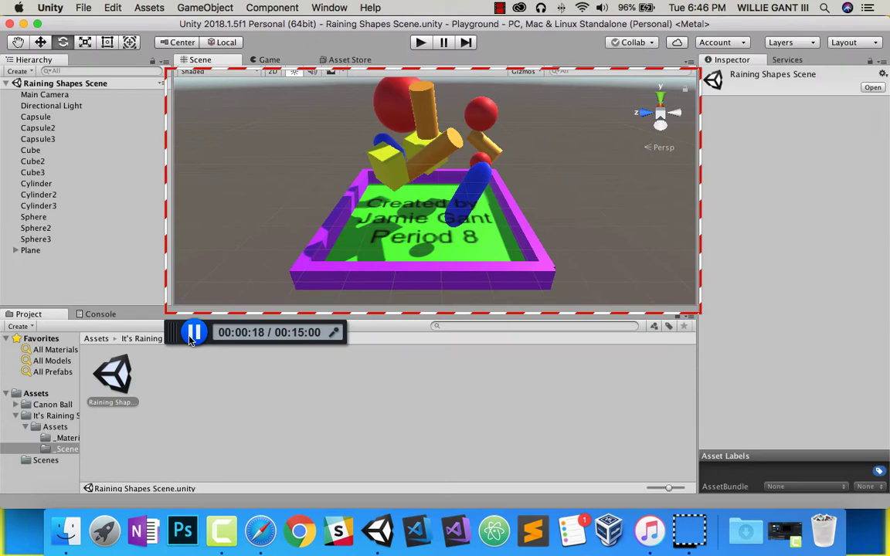
left_click(194, 332)
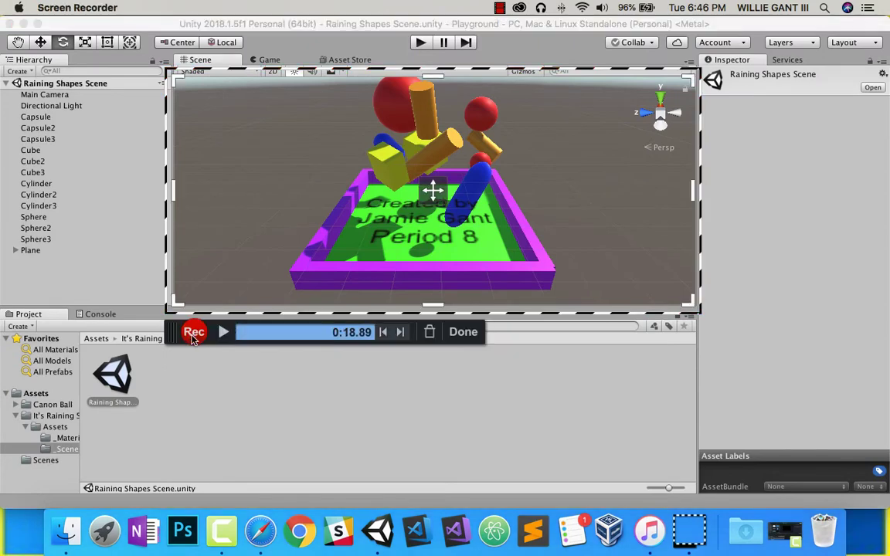
left_click(461, 332)
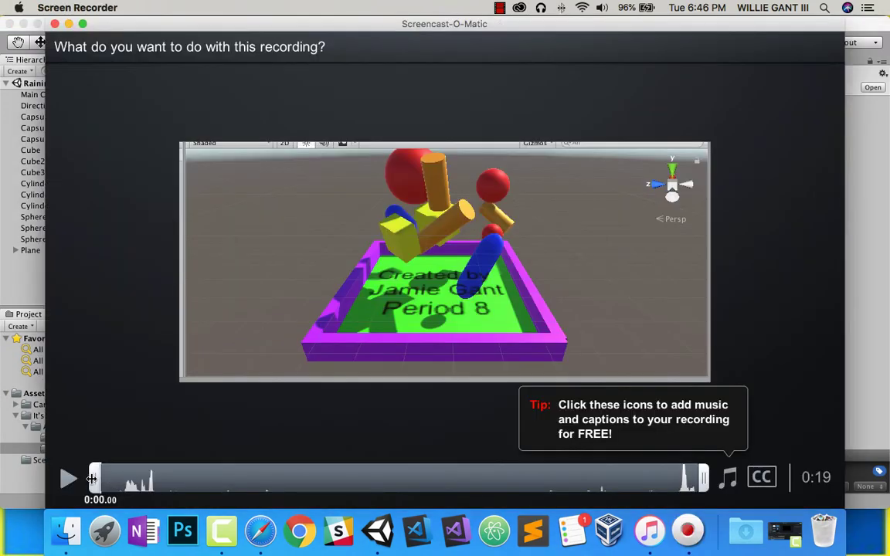
Trim the recording to start at 0:09.60 and save it as a video named RainingShapes.
left_click_drag(91, 479, 409, 484)
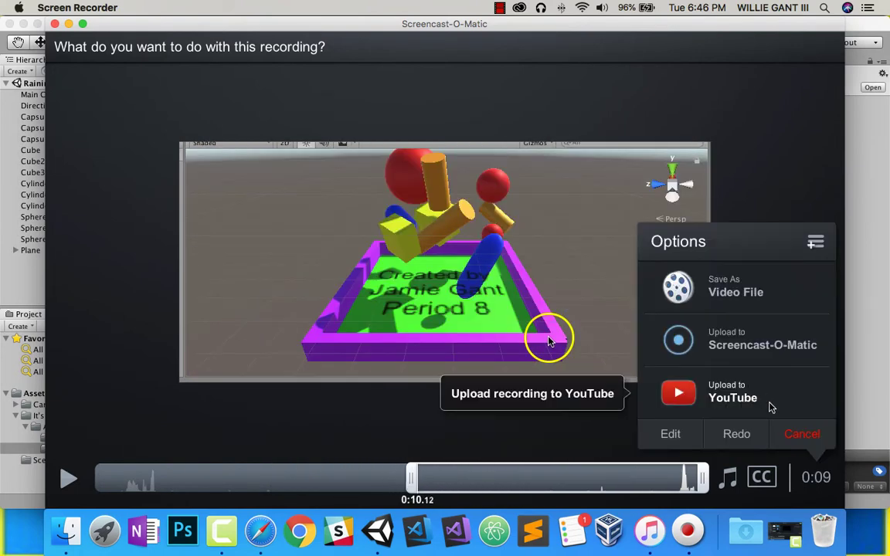
left_click(780, 278)
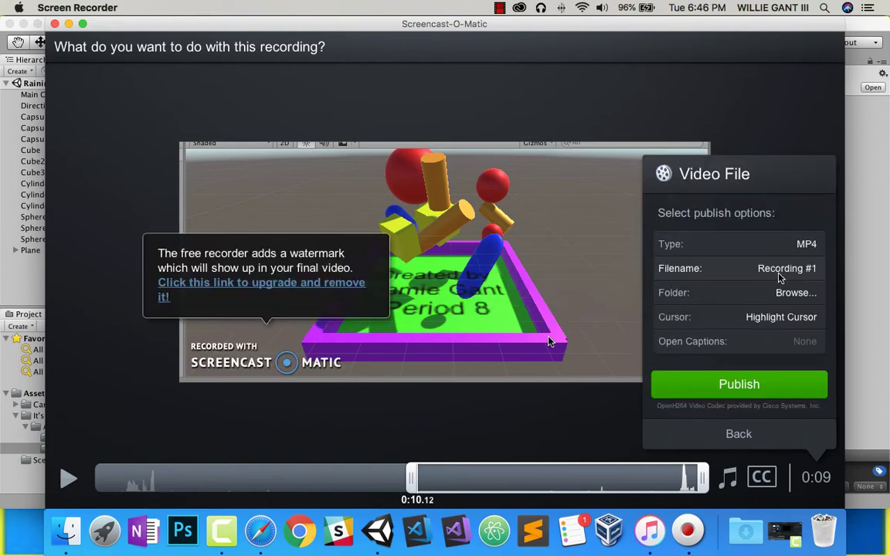
left_click(782, 273)
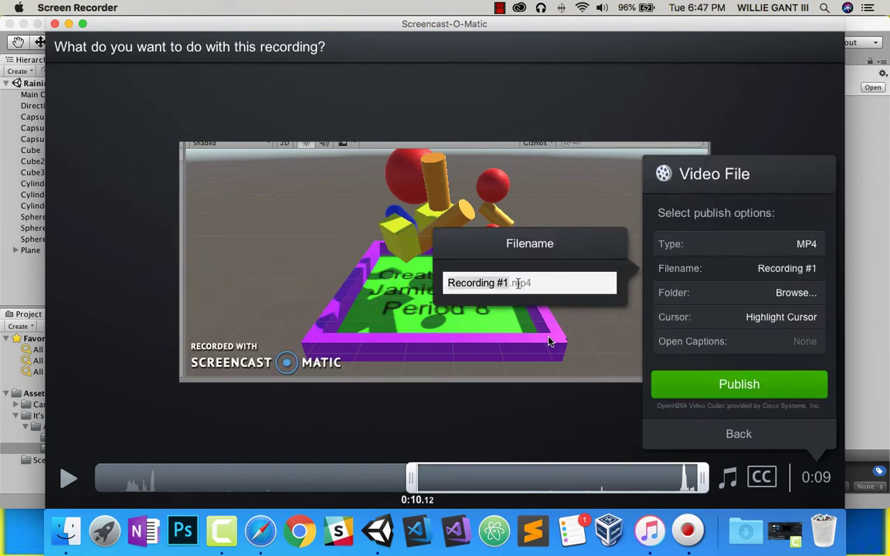
type("RainingShapes")
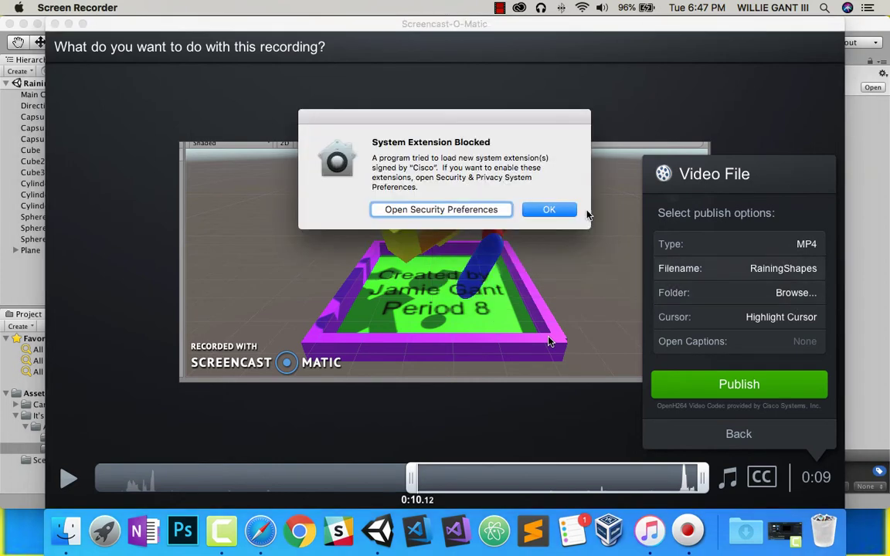
left_click(553, 207)
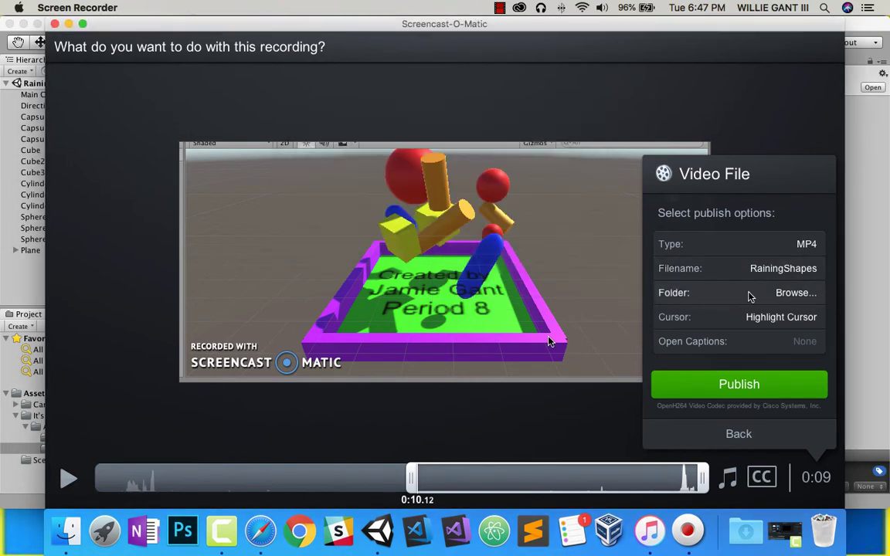
Publish RainingShapes.mp4 to the VR folder and close the confirmation.
left_click(781, 313)
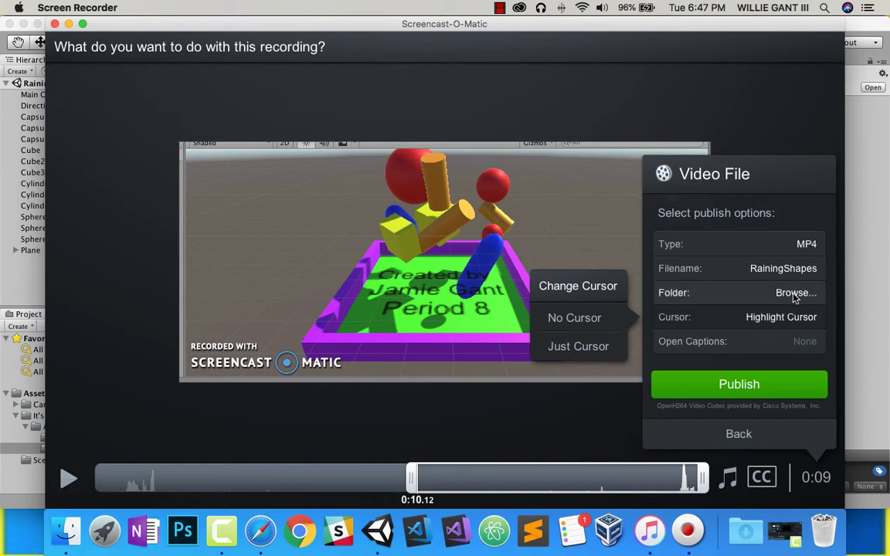
left_click(795, 293)
left_click(661, 361)
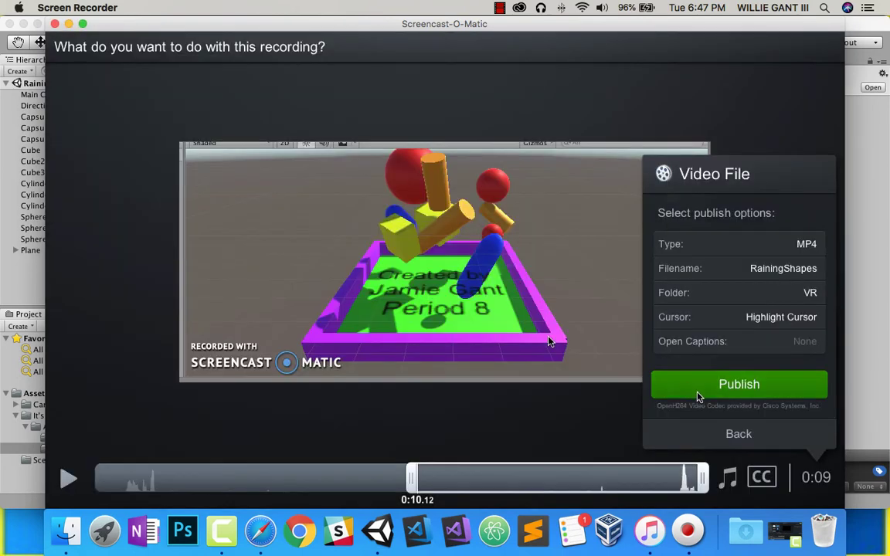
left_click(740, 389)
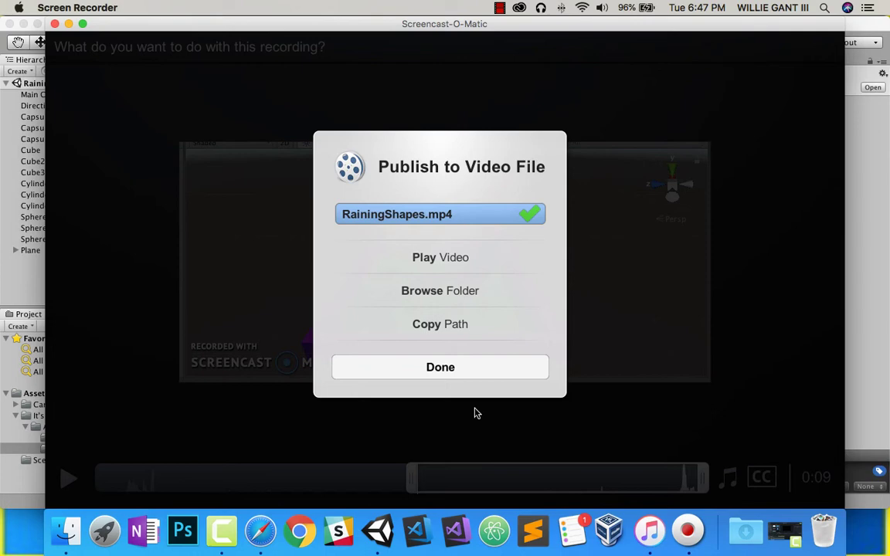
left_click(436, 376)
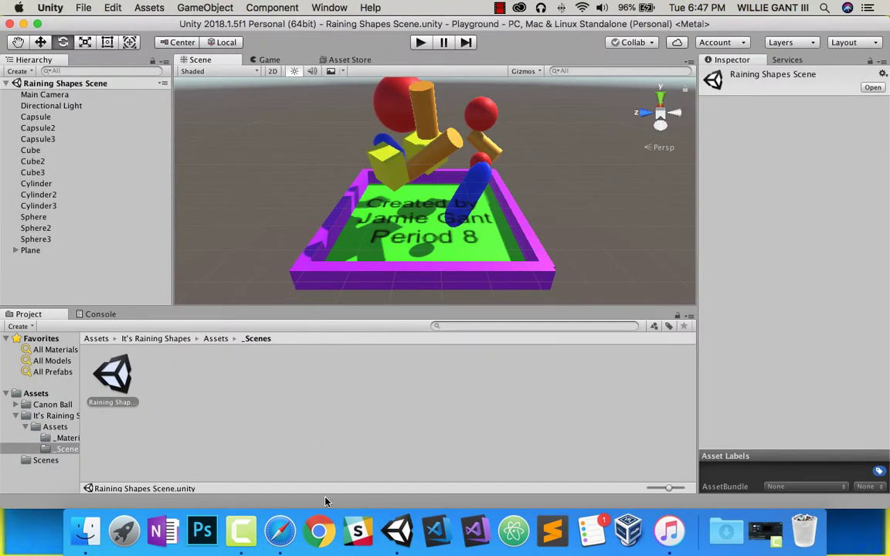
Copy the title 'Unity 3D: It's Raining Shapes' from the 1st Grading Term page into the new post.
left_click(280, 532)
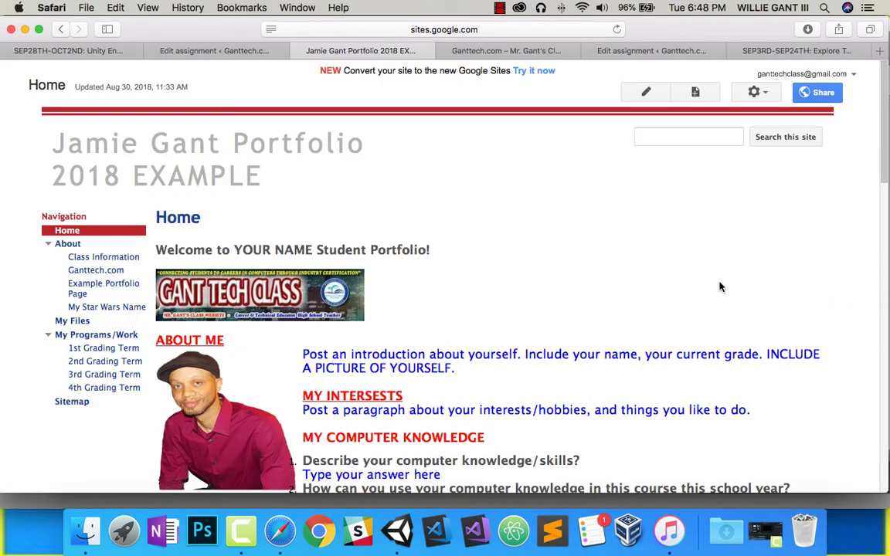
left_click(124, 349)
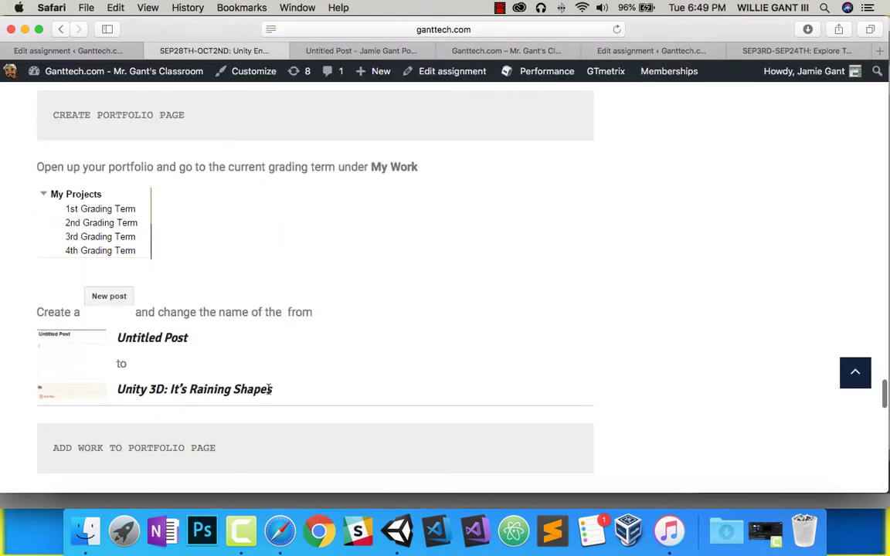
left_click_drag(271, 390, 142, 390)
left_click(239, 390)
left_click_drag(272, 394, 120, 396)
key("super+c")
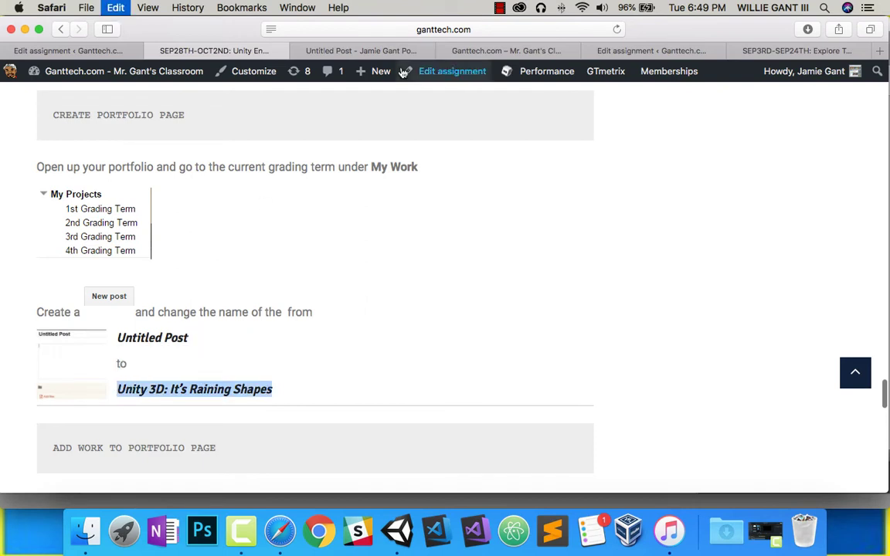
left_click(361, 51)
key("super+v")
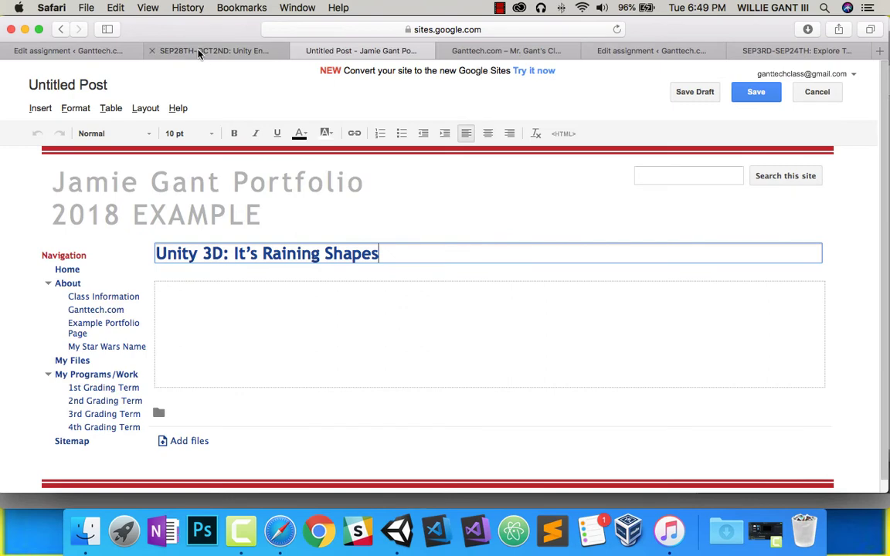
Select and copy the portfolio template from the assignment instructions page.
left_click(205, 50)
scroll(314, 392, "down", 3)
scroll(314, 392, "down", 10)
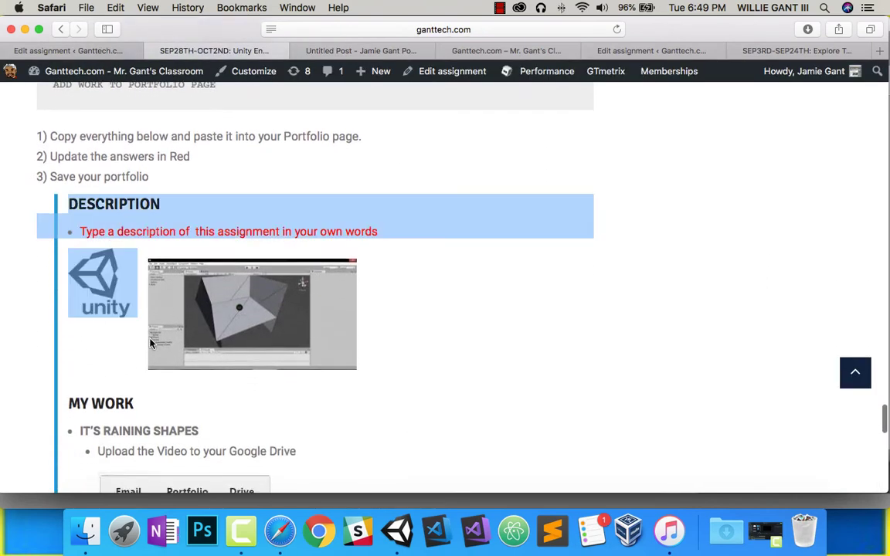
scroll(151, 343, "down", 5)
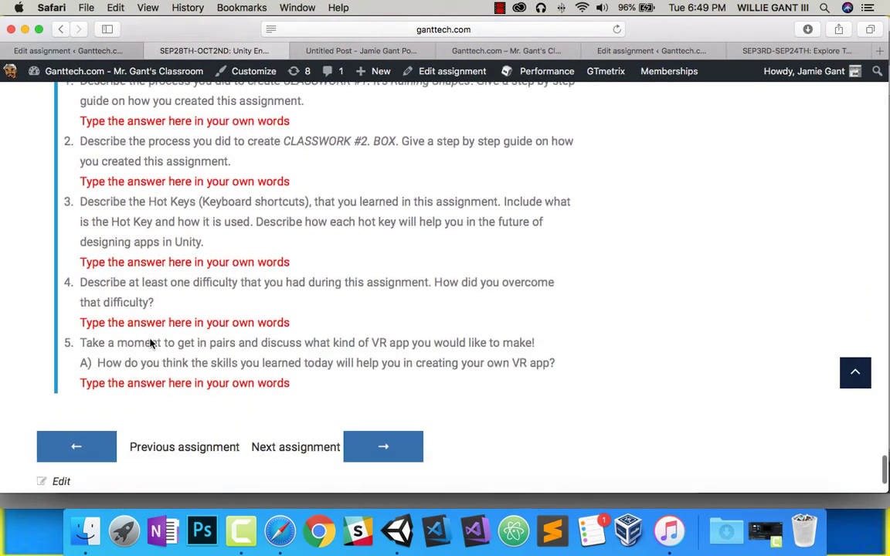
left_click(290, 290, "shift")
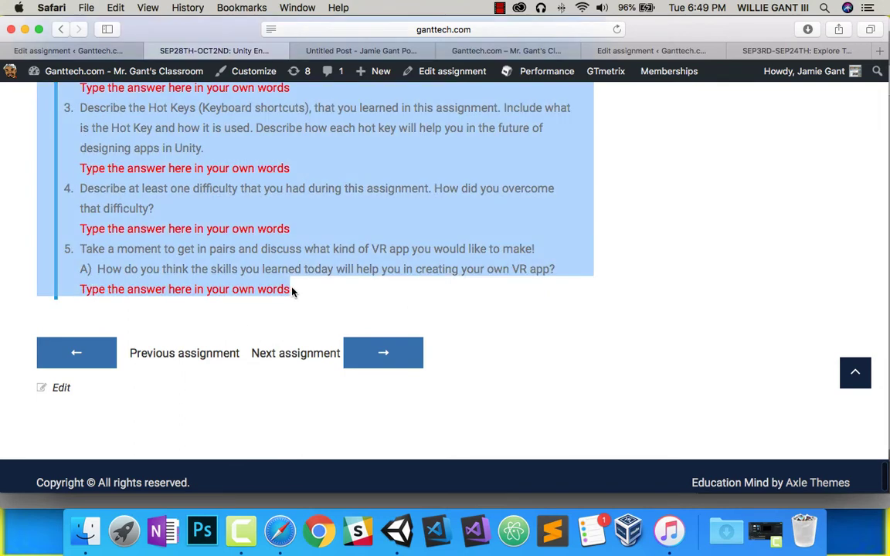
key("ctrl+Tab")
Select the instruction picture that holds the Google Drive link.
scroll(265, 291, "up", 2)
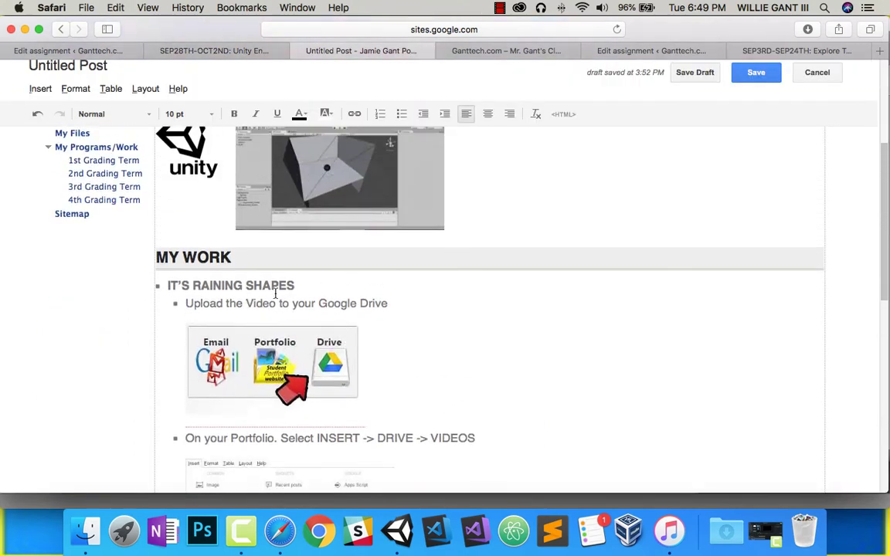
scroll(265, 365, "up", 1)
scroll(265, 365, "down", 4)
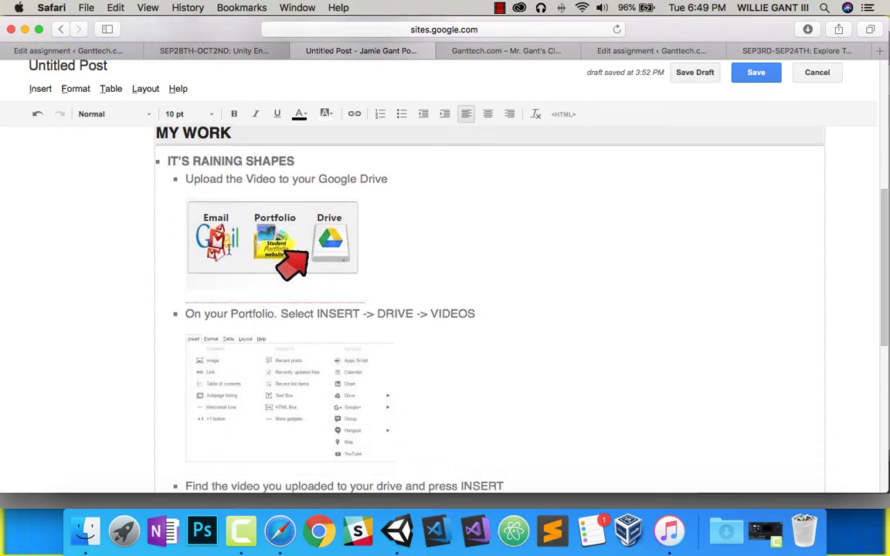
left_click(264, 209)
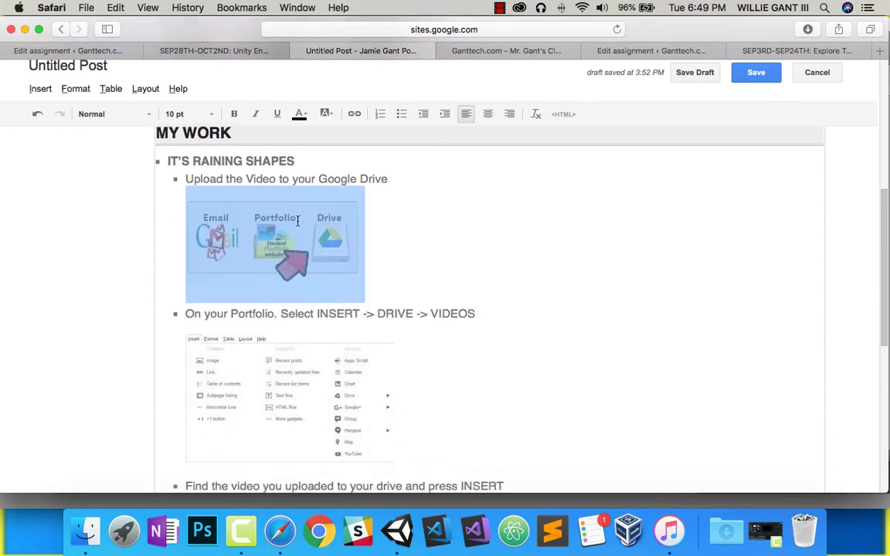
Open Google Drive and create a 'Videos Finished Projects' folder inside VR Coding 1.
left_click(283, 313)
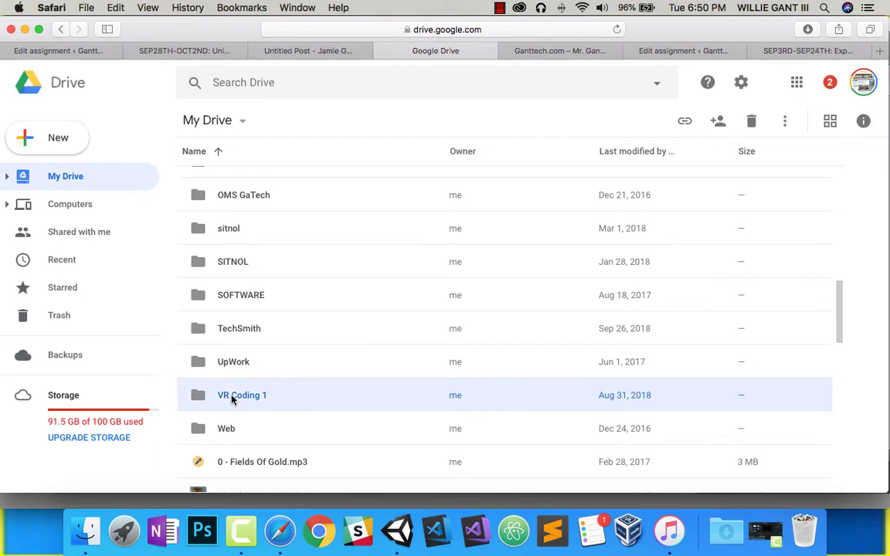
double_click(231, 396)
left_click(67, 144)
left_click(66, 145)
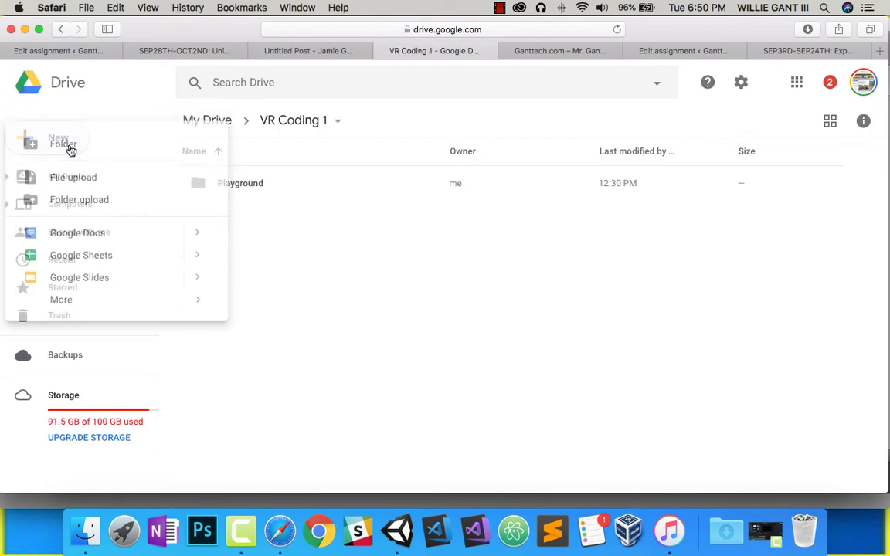
type("Videos")
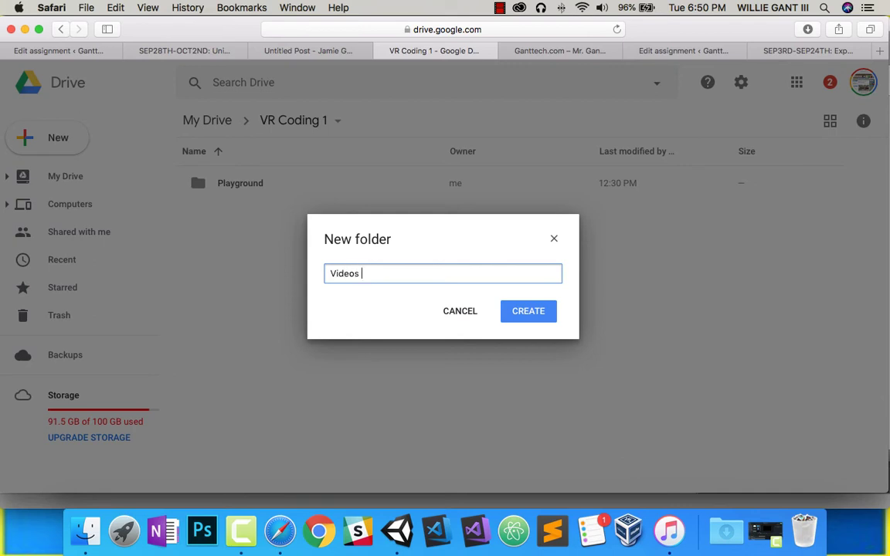
type(" Finished Projects")
key("Return")
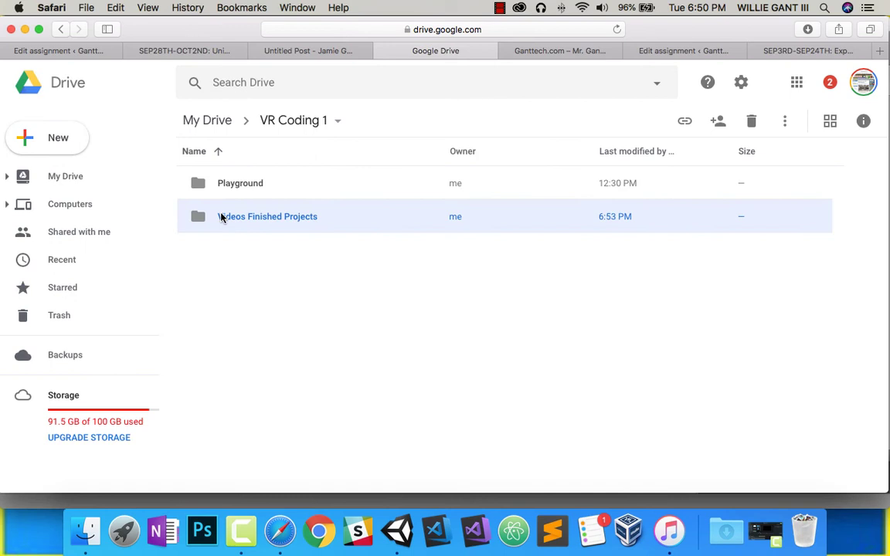
Upload RainingShapes.mp4 into Videos Finished Projects, then return to the post.
double_click(221, 217)
left_click(69, 143)
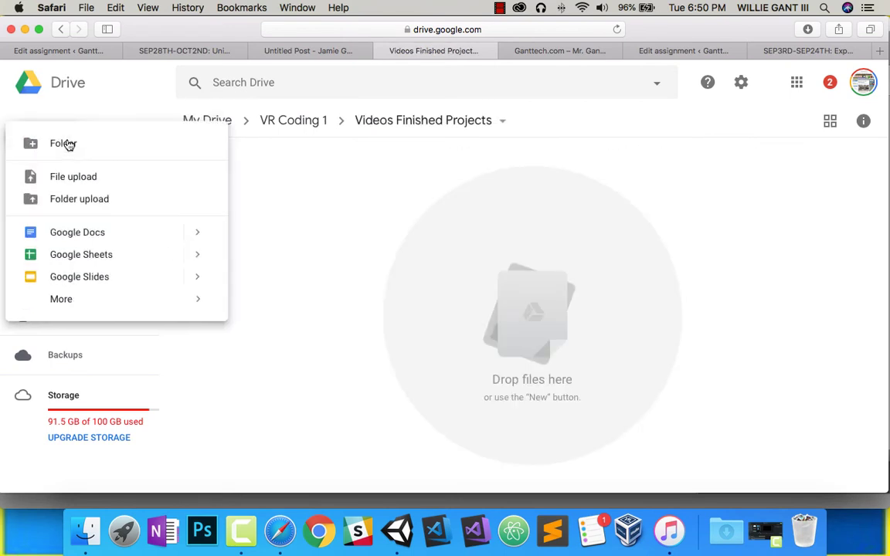
left_click(73, 177)
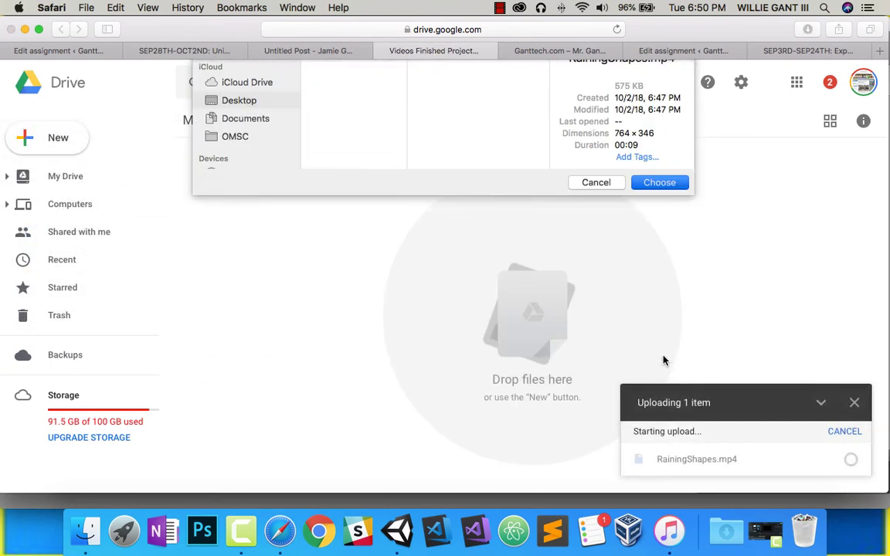
left_click(325, 53)
Insert the Drive video RainingShapes.mp4, found by searching 'raining', into the post's My Work section.
left_click(43, 91)
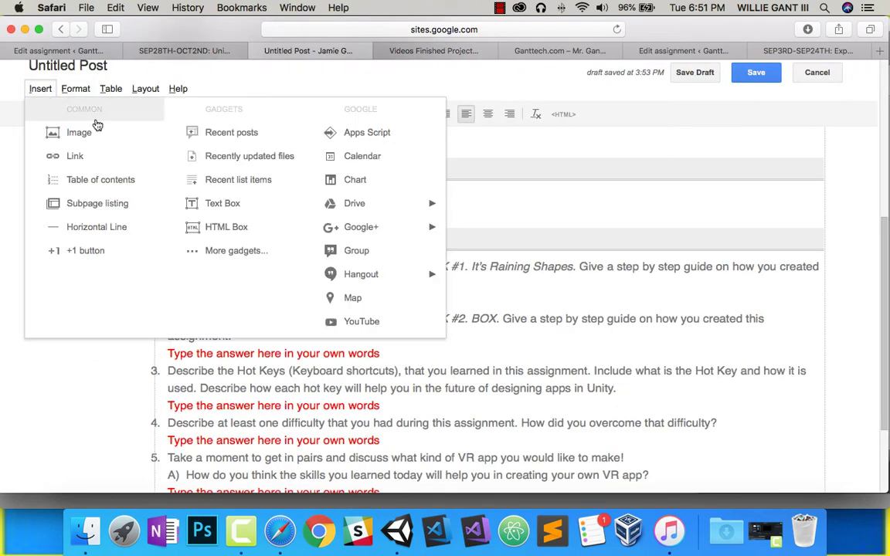
mouse_move(403, 211)
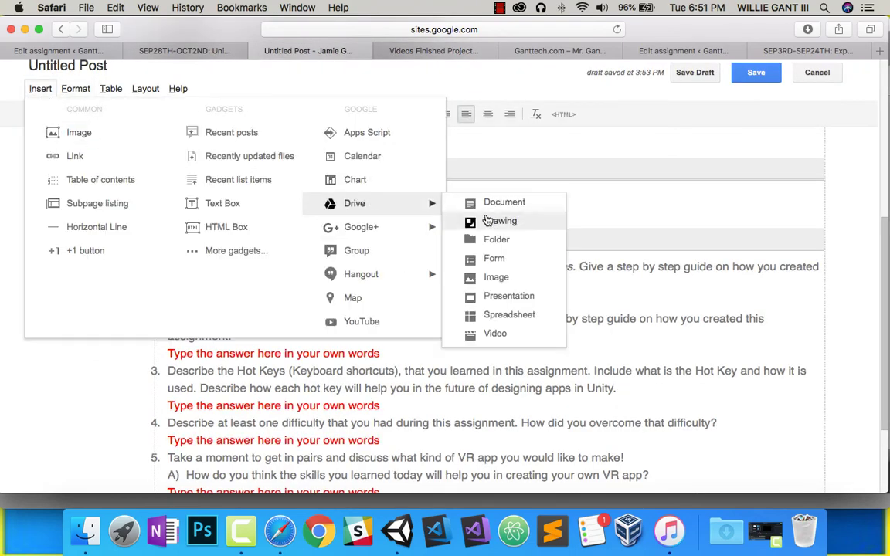
left_click(476, 334)
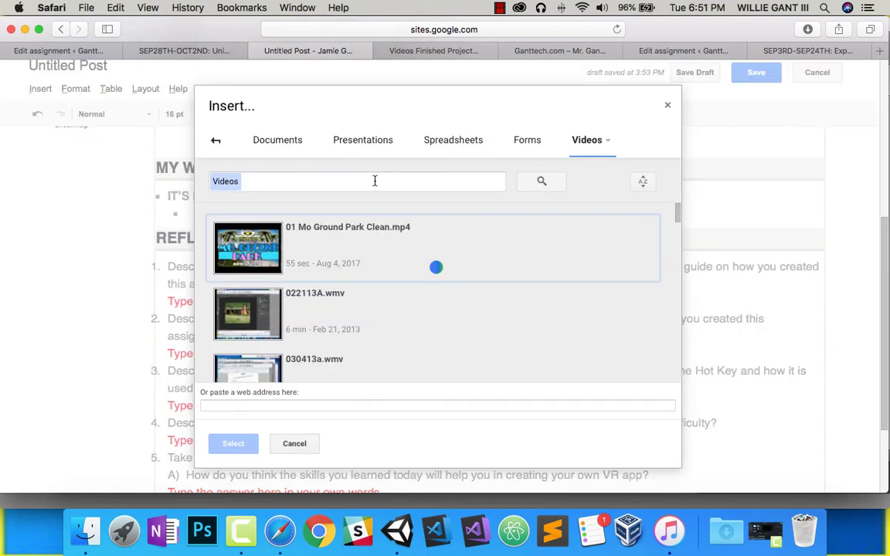
type("raining")
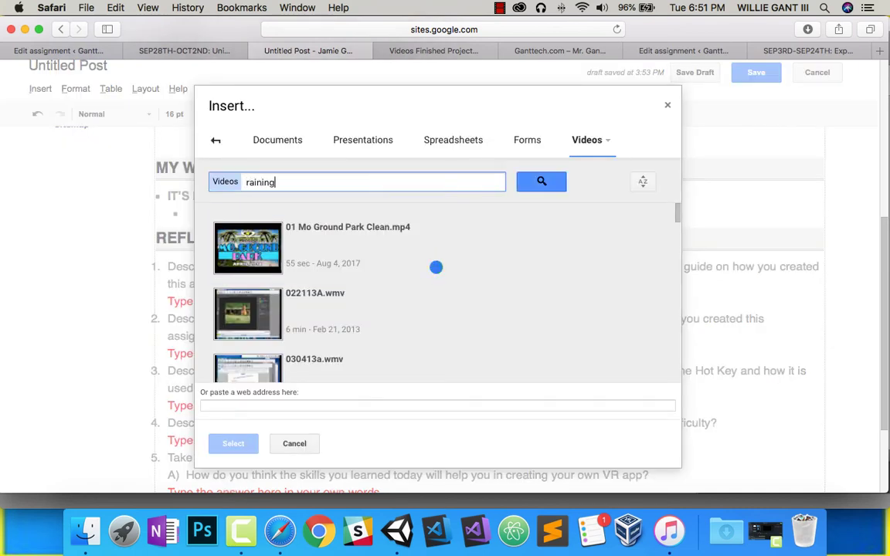
key("Return")
left_click(287, 247)
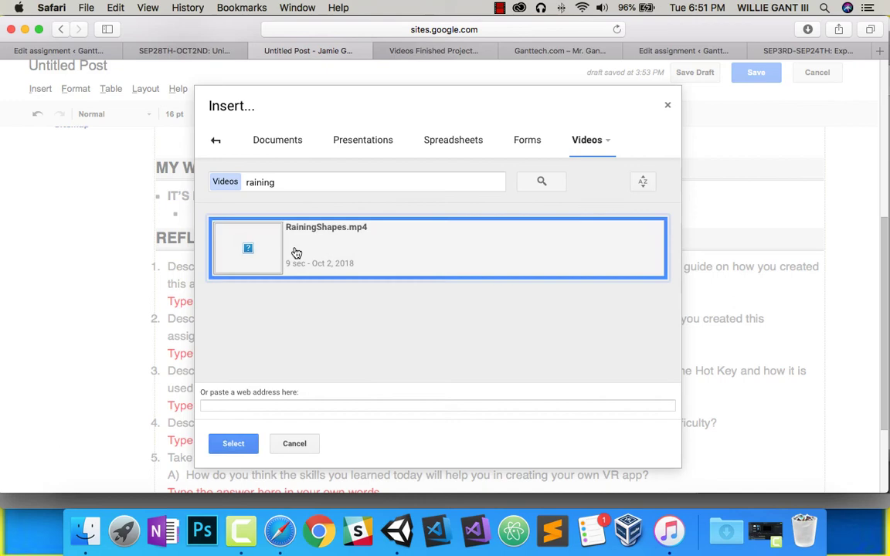
left_click(233, 444)
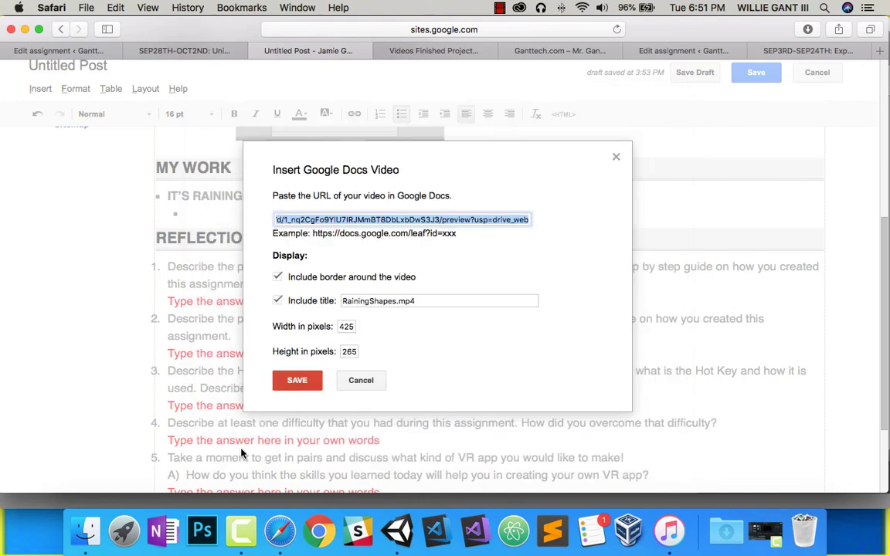
left_click(295, 381)
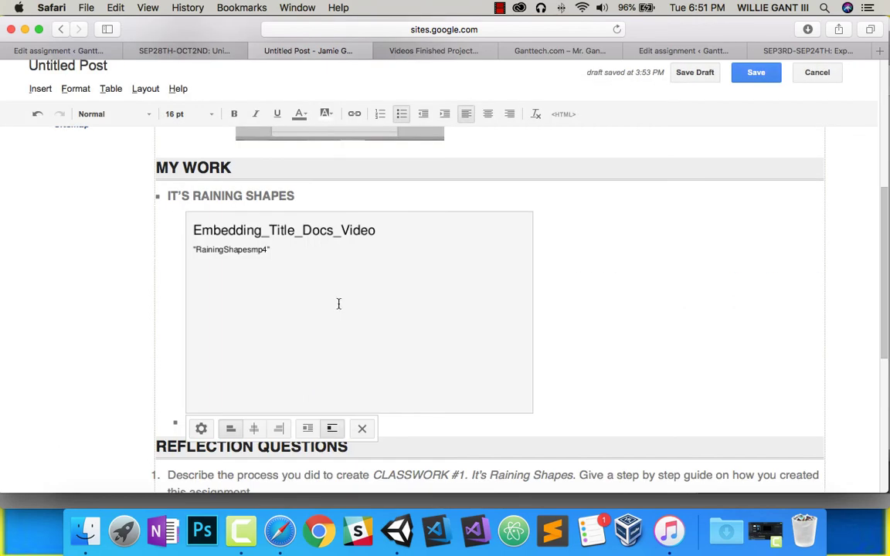
scroll(359, 312, "up", 5)
scroll(360, 312, "down", 8)
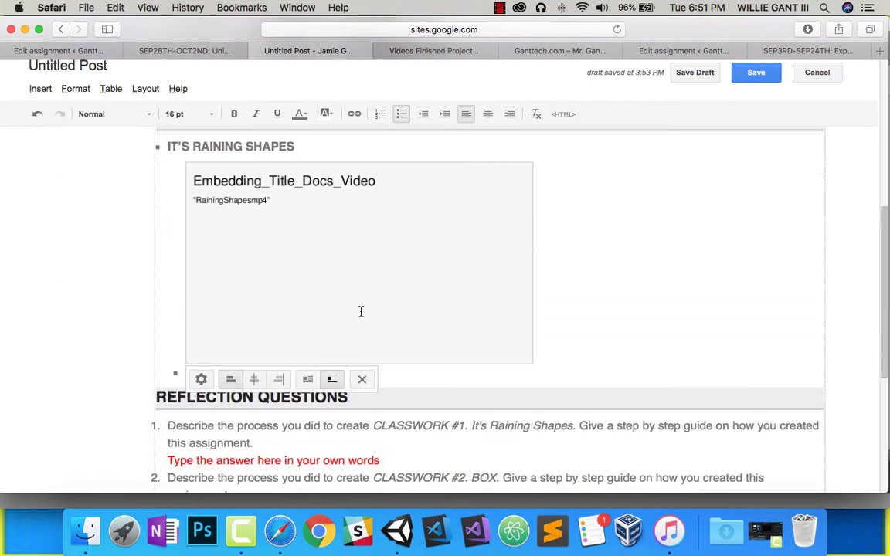
scroll(361, 312, "down", 6)
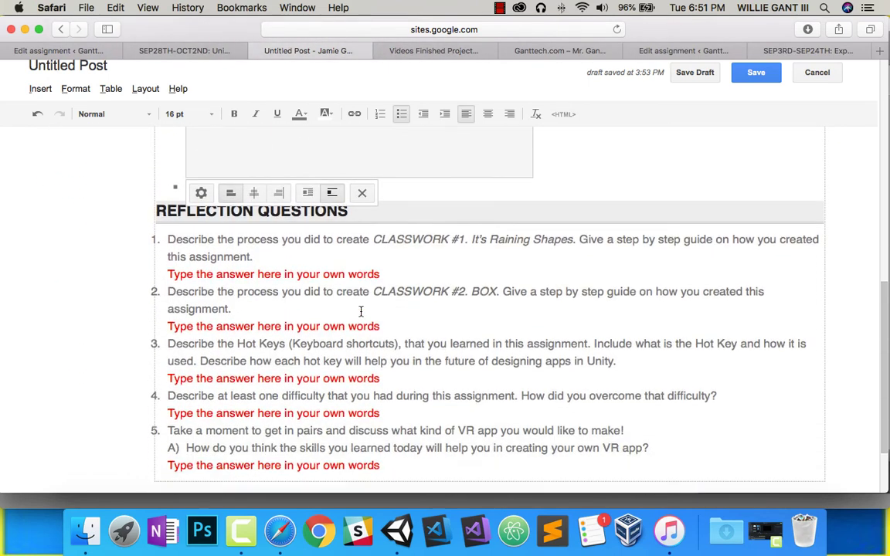
scroll(361, 311, "up", 10)
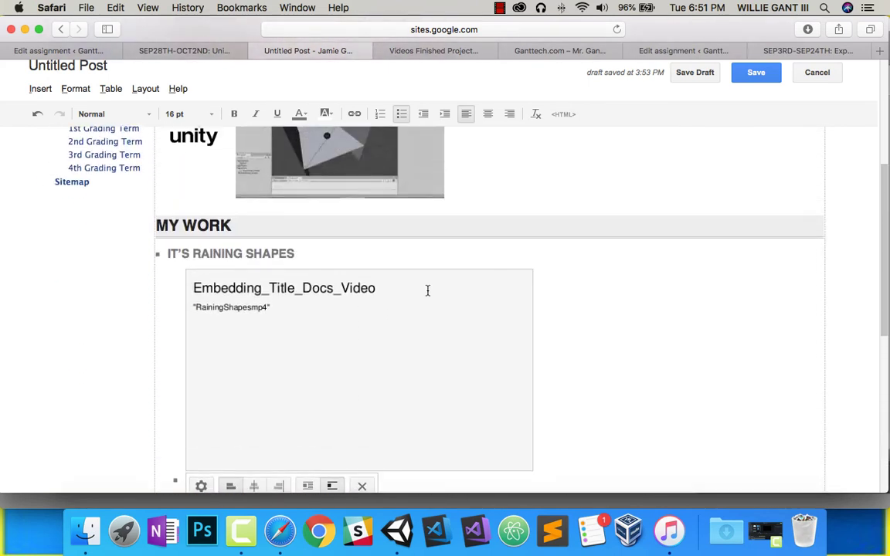
scroll(512, 330, "up", 2)
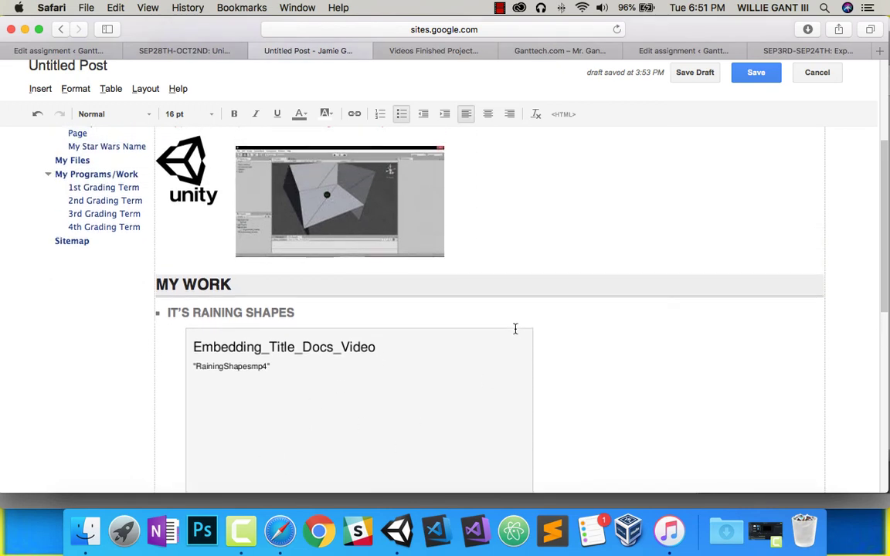
Save the 'It's Raining Shapes' post and play the embedded RainingShapes.mp4 video to check it.
left_click(755, 76)
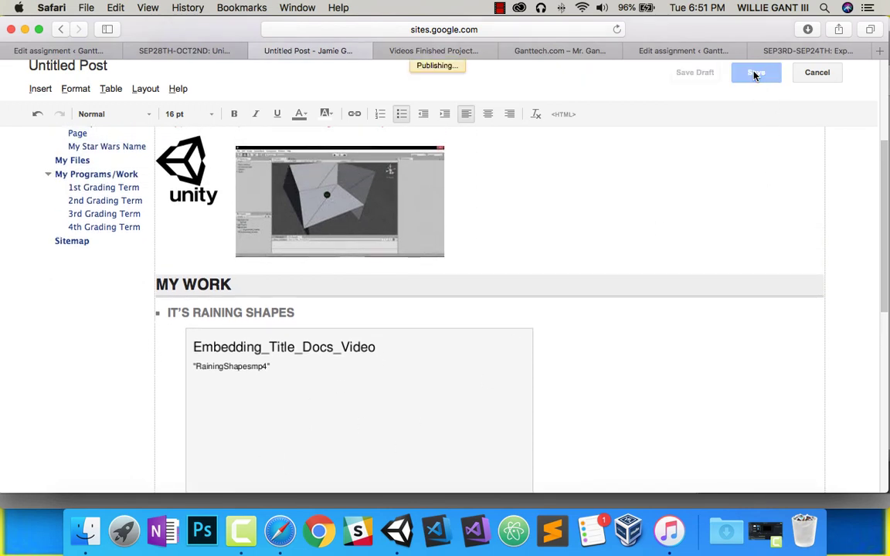
scroll(572, 363, "down", 4)
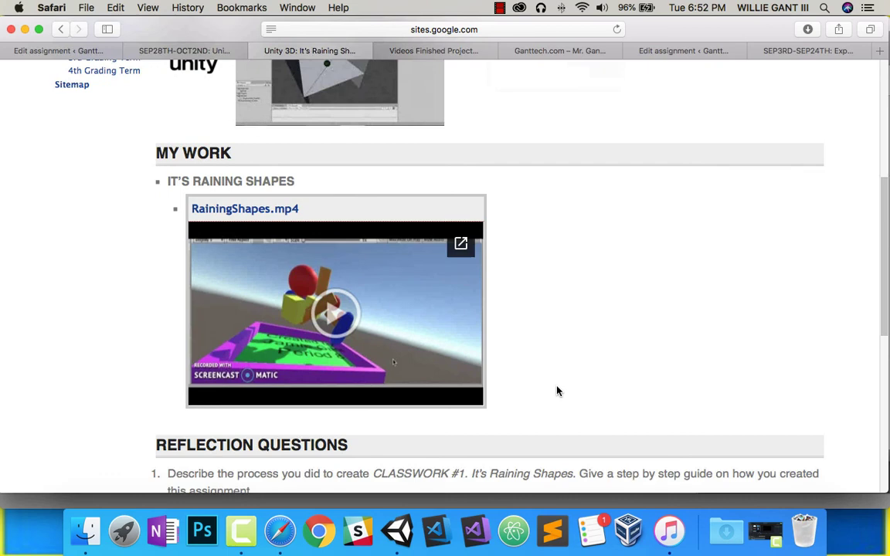
left_click(343, 282)
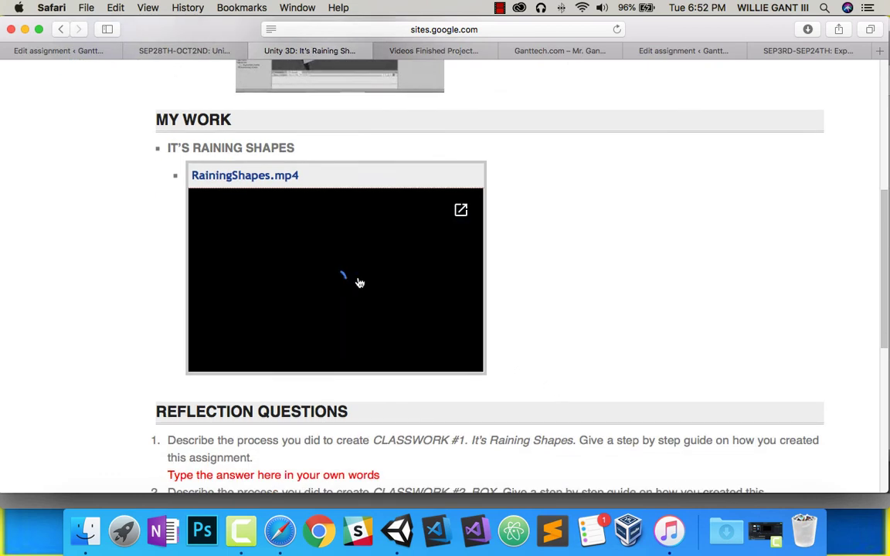